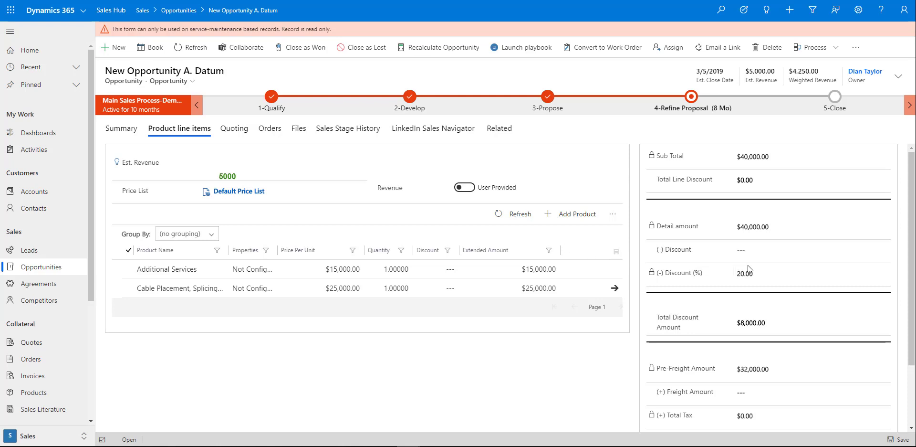
# Set the opportunity's estimated revenue to 800 and apply the recommended 5% discount
pyautogui.moveTo(722, 274)
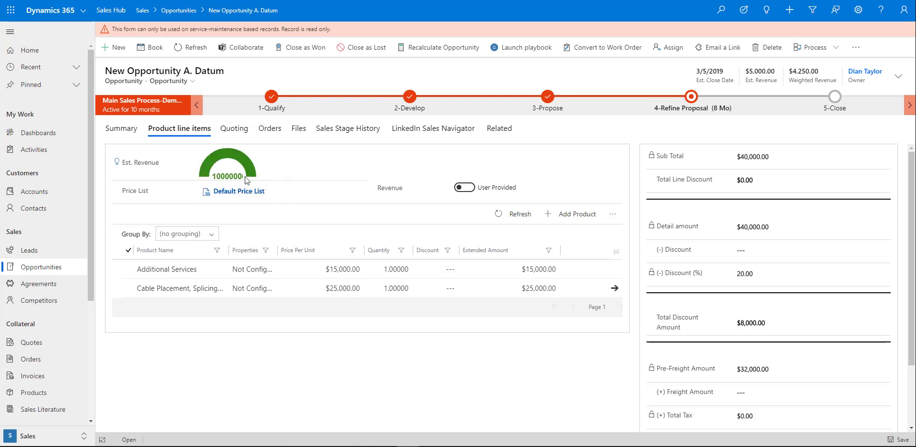
pyautogui.click(899, 77)
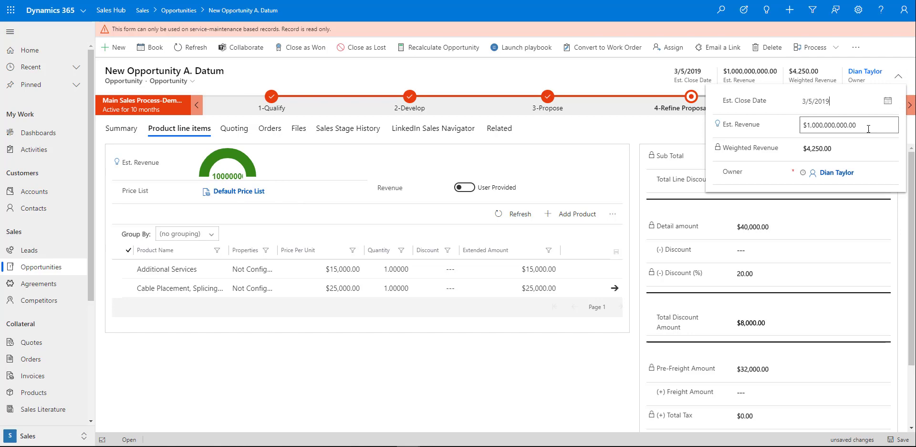
pyautogui.click(868, 129)
pyautogui.moveTo(868, 129); pyautogui.dragTo(789, 104)
pyautogui.write('8')
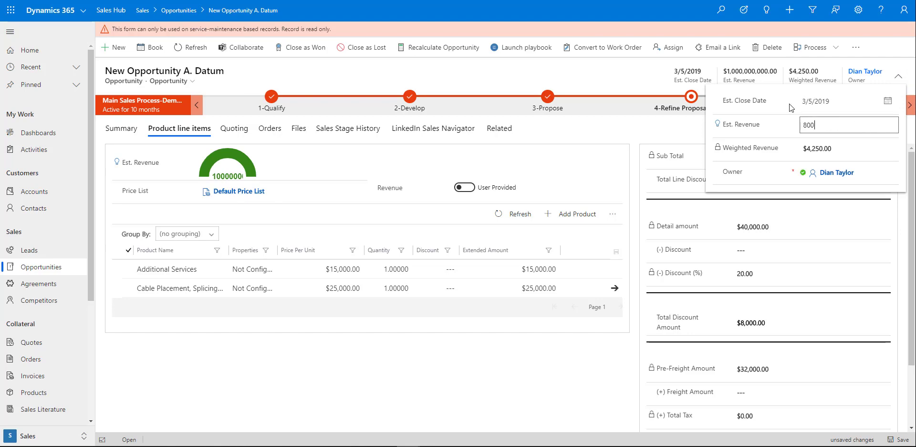
pyautogui.write('00')
pyautogui.click(651, 79)
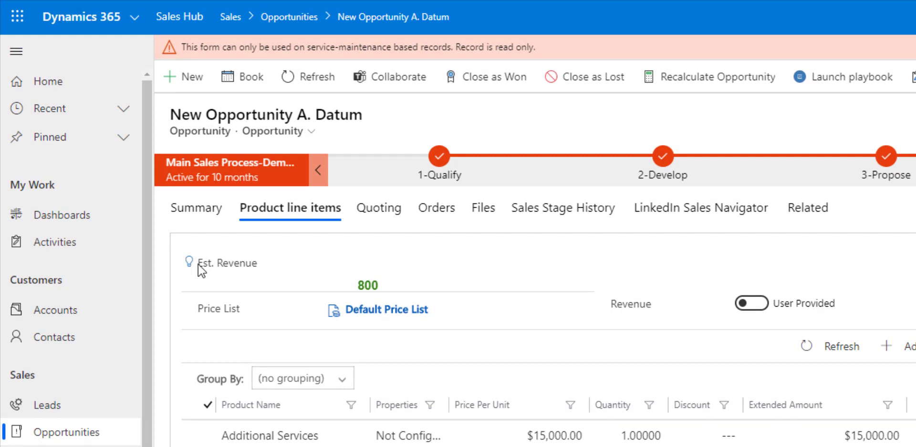
pyautogui.click(190, 261)
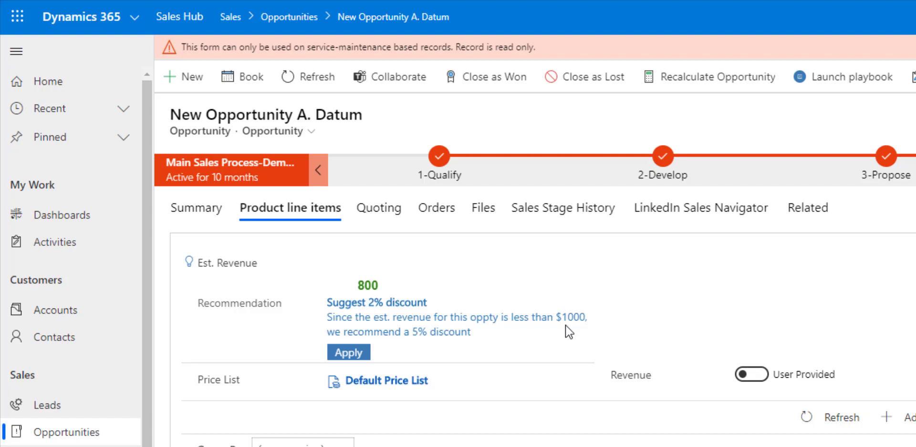
pyautogui.click(349, 354)
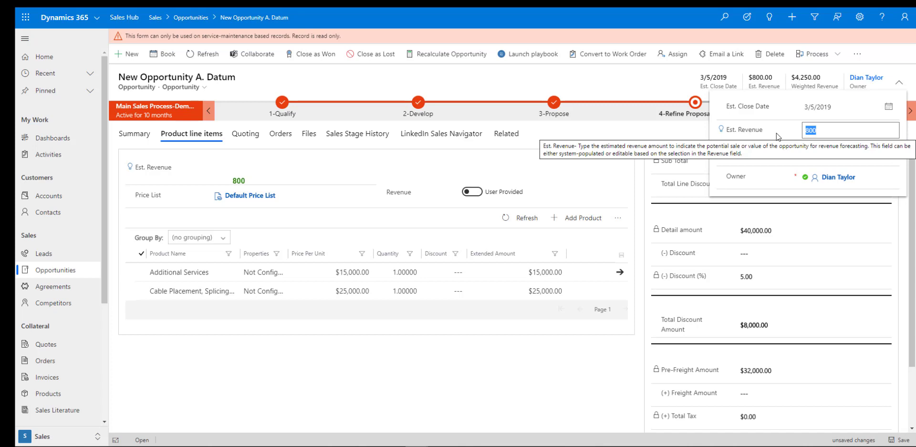
# Set the opportunity's estimated revenue to 5000 and apply the recommended 10% discount
pyautogui.write('5000')
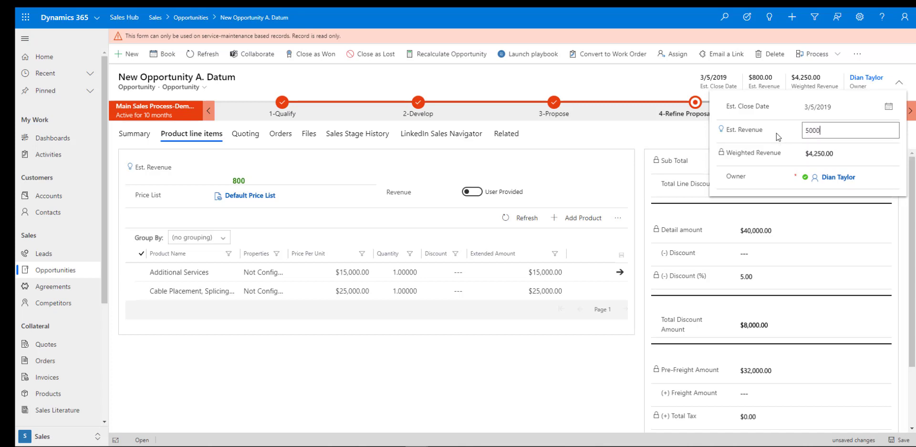
pyautogui.click(670, 88)
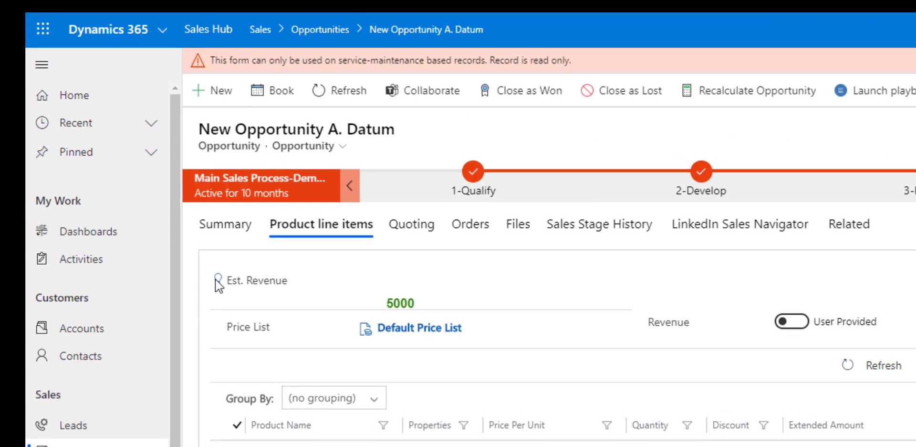
pyautogui.click(218, 280)
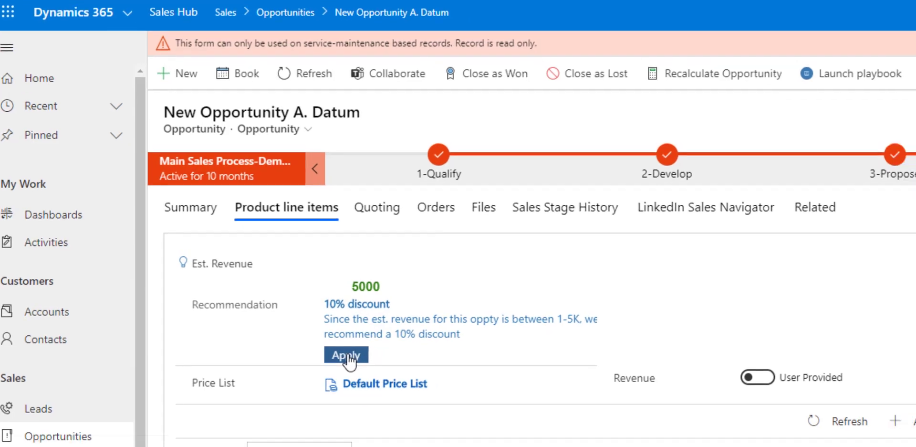
pyautogui.click(348, 356)
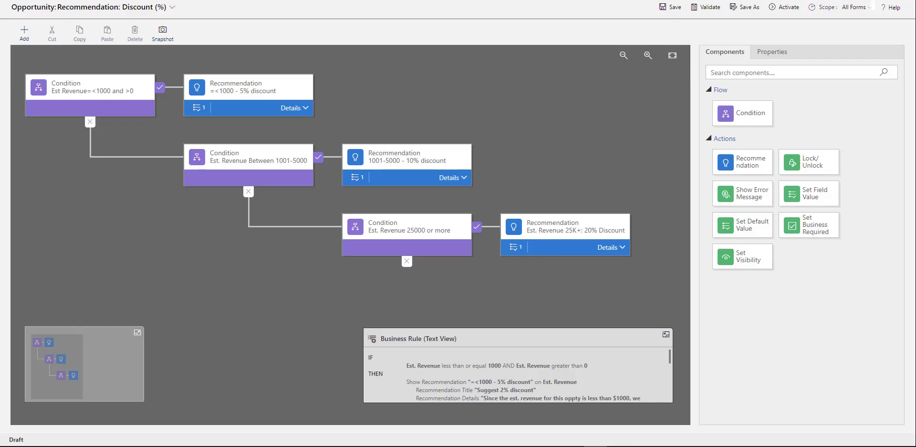
# Examine the business rule's name and description and the rules of the condition "Est Revenue=<1000 and >0"
pyautogui.click(172, 7)
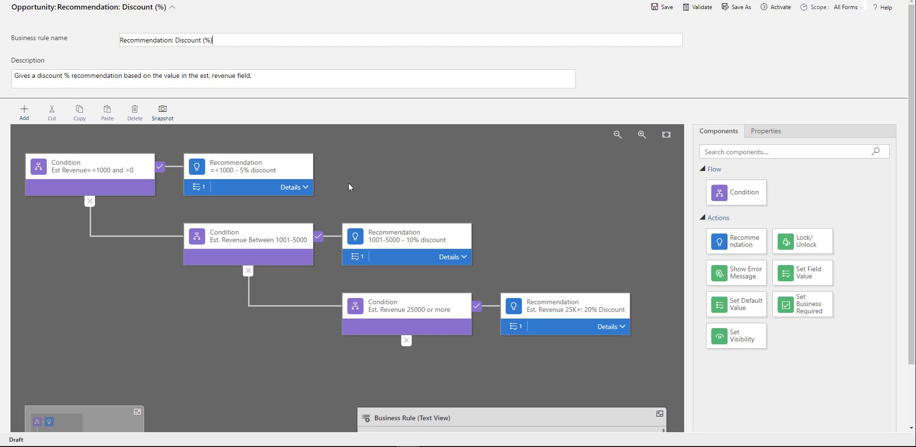
pyautogui.click(116, 168)
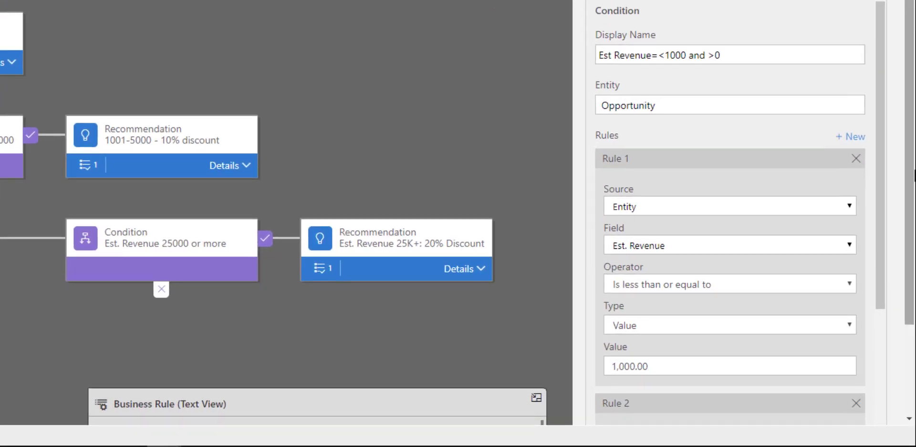
pyautogui.moveTo(738, 56); pyautogui.dragTo(596, 58)
pyautogui.click(718, 87)
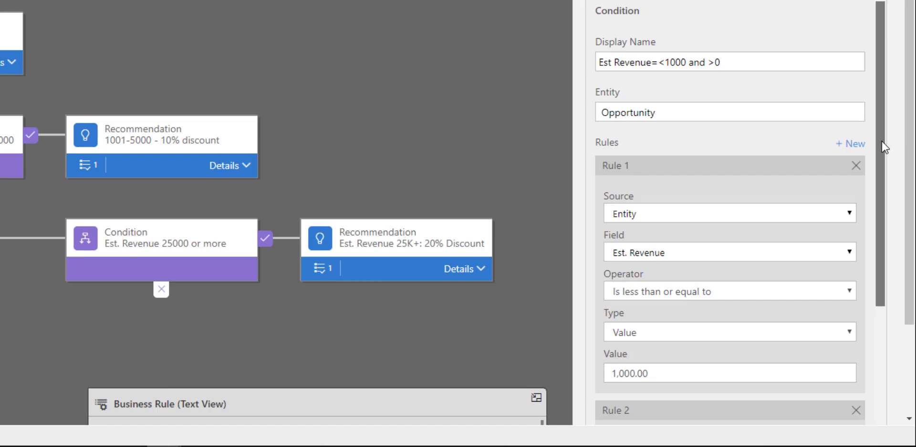
pyautogui.moveTo(883, 143); pyautogui.dragTo(886, 177)
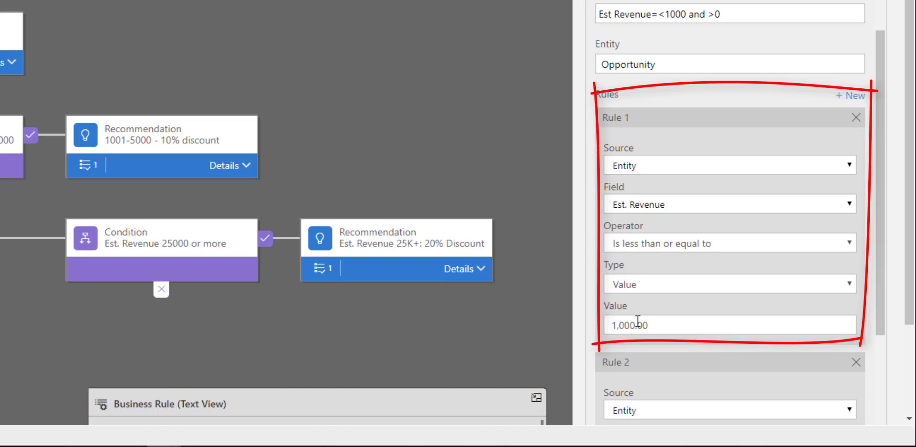
pyautogui.moveTo(881, 262); pyautogui.dragTo(884, 412)
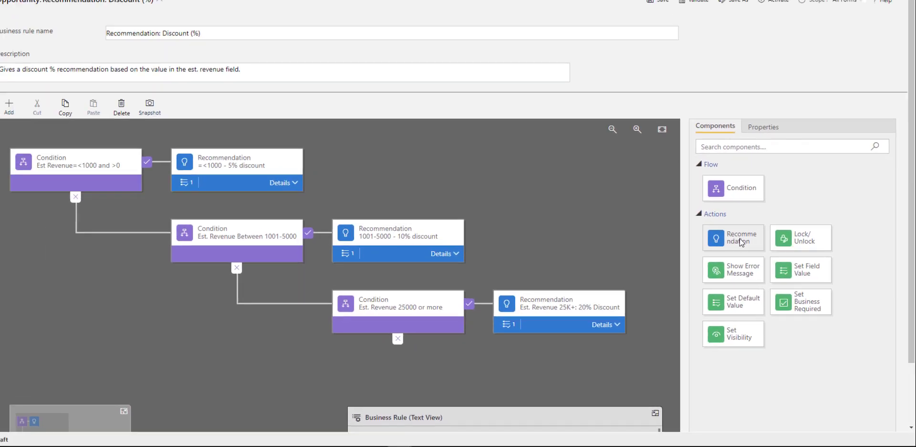
# Try to add a Recommendation component after the "Est Revenue=<1000 and >0" condition
pyautogui.moveTo(648, 142); pyautogui.dragTo(435, 146)
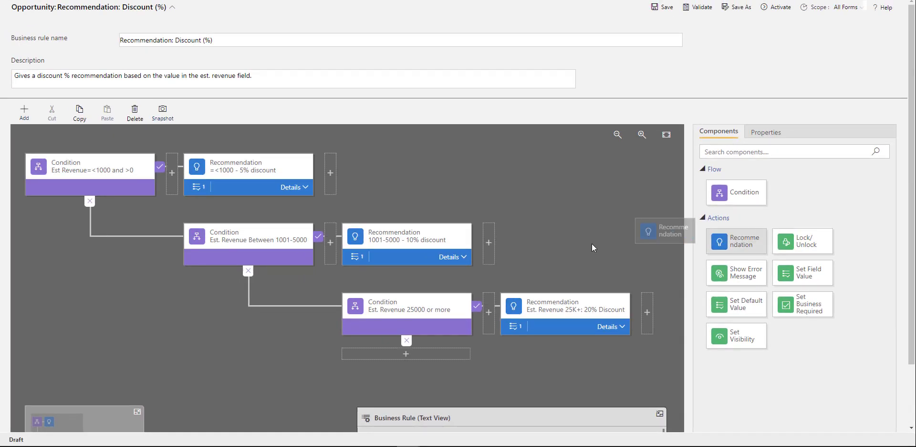
pyautogui.moveTo(592, 247); pyautogui.dragTo(223, 182)
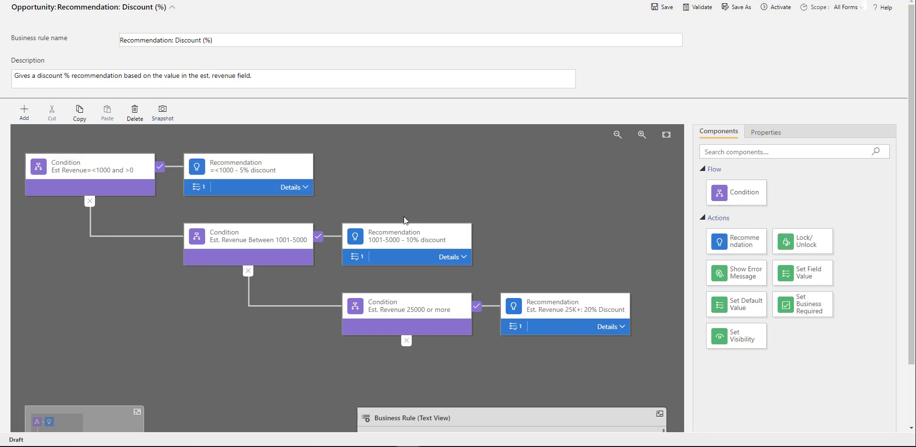
# Change the title of the "=<1000 - 5% discount" recommendation to "Suggest 5% discount" and review its details text
pyautogui.click(285, 170)
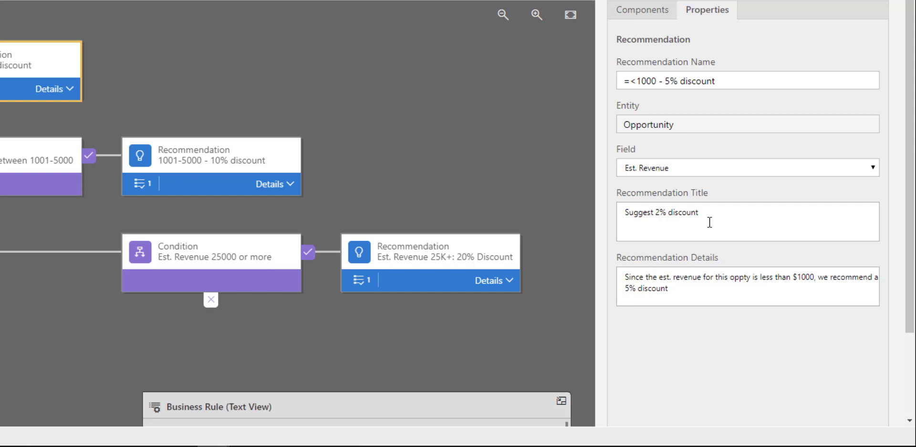
pyautogui.click(661, 212)
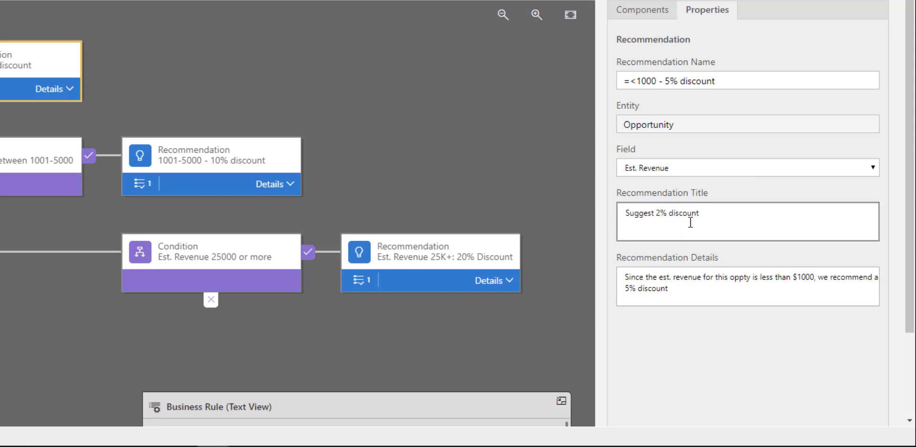
pyautogui.press('BackSpace')
pyautogui.write('5')
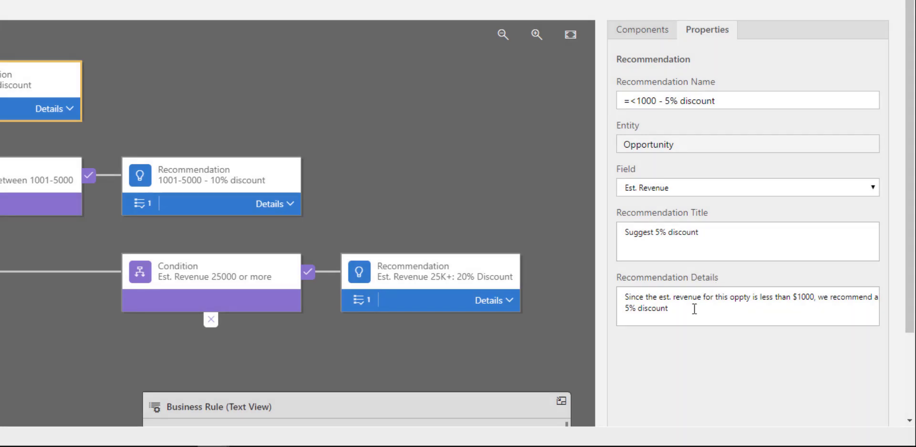
pyautogui.moveTo(691, 307); pyautogui.dragTo(623, 297)
pyautogui.click(811, 365)
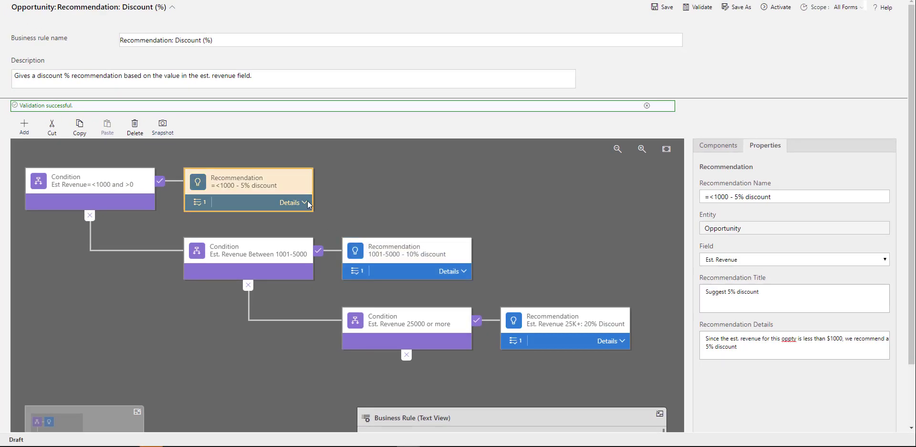
# Examine the discount update action inside the "=<1000 - 5% discount" recommendation and the Set Field Value component it uses
pyautogui.click(306, 202)
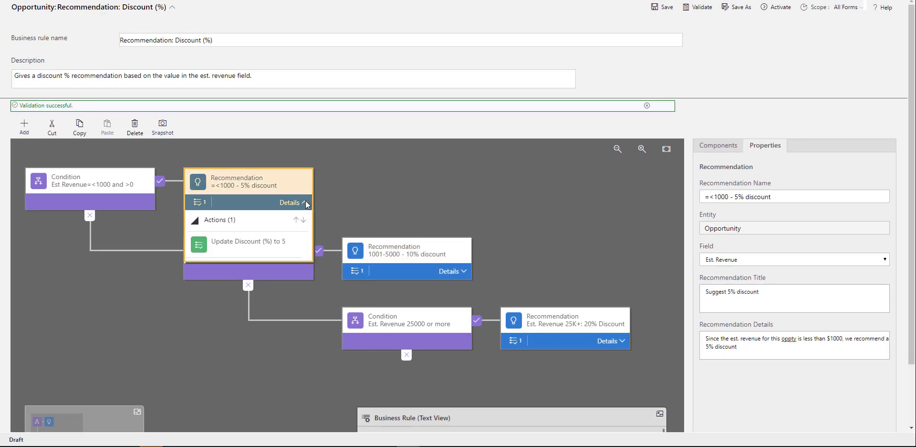
pyautogui.click(257, 244)
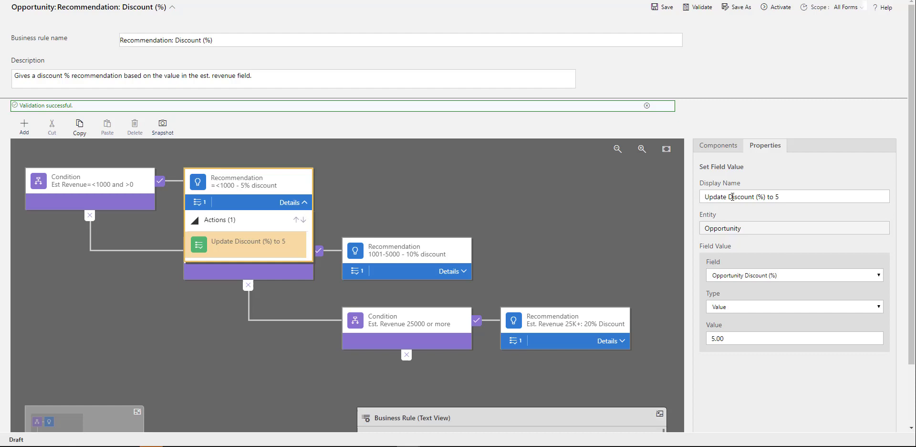
pyautogui.click(717, 146)
pyautogui.moveTo(817, 285)
pyautogui.mouseDown()
pyautogui.moveTo(771, 277)
pyautogui.moveTo(229, 273)
pyautogui.moveTo(301, 288)
pyautogui.moveTo(818, 289)
pyautogui.mouseUp()
pyautogui.moveTo(813, 319); pyautogui.dragTo(287, 253)
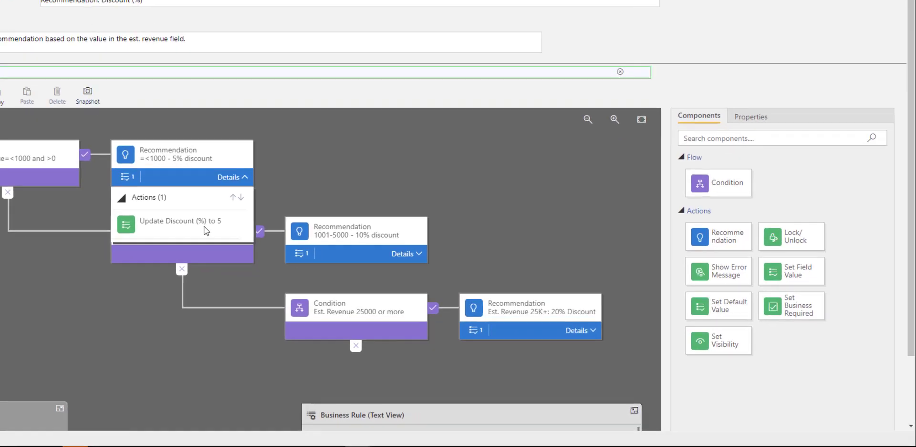
pyautogui.click(206, 230)
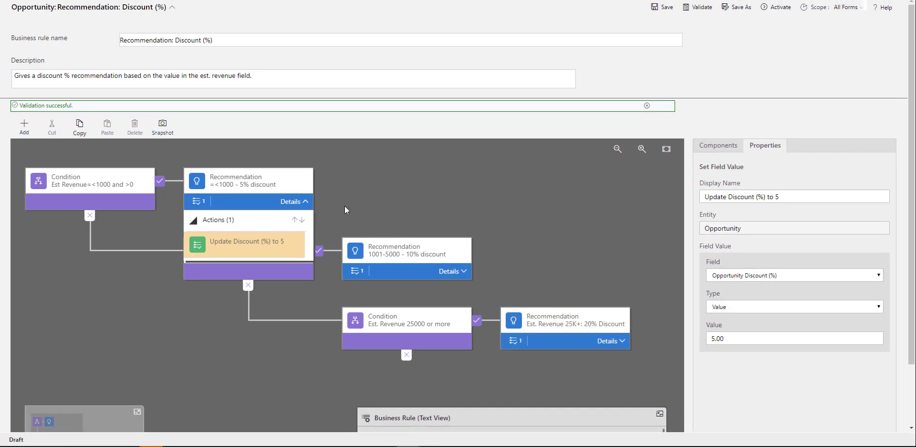
pyautogui.click(305, 199)
# Examine both rules of the condition "Est. Revenue Between 1001-5000"
pyautogui.click(280, 264)
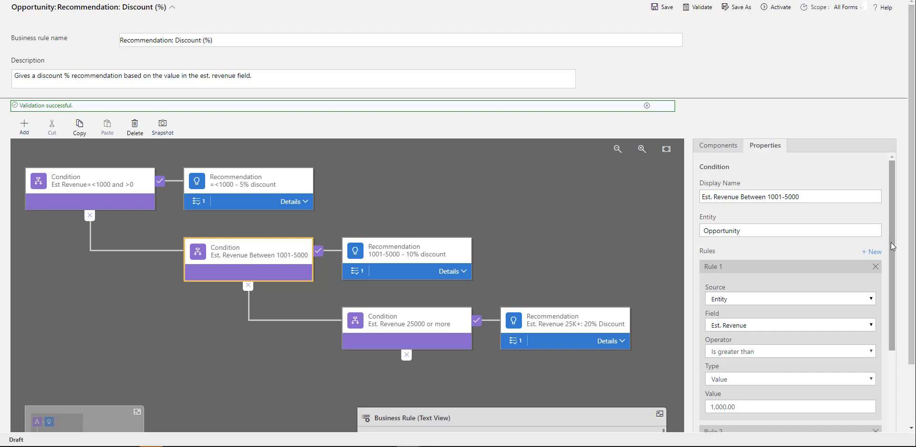
pyautogui.scroll(-3, 890, 350)
pyautogui.scroll(-1, 890, 350)
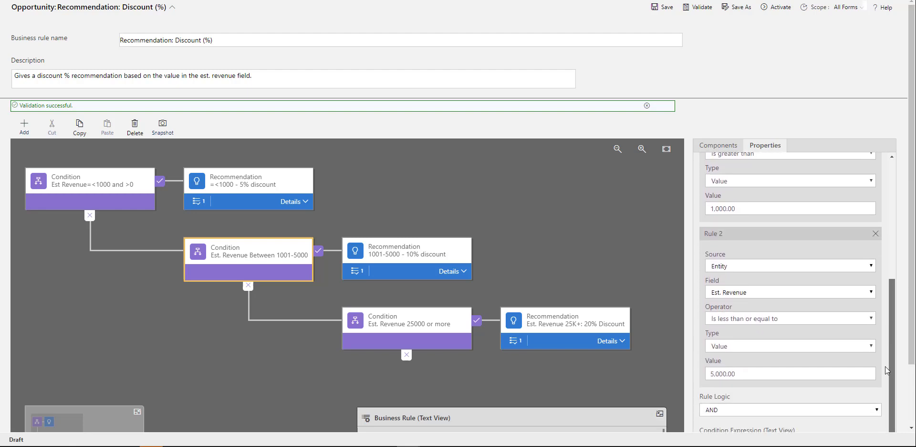
pyautogui.scroll(3, 890, 363)
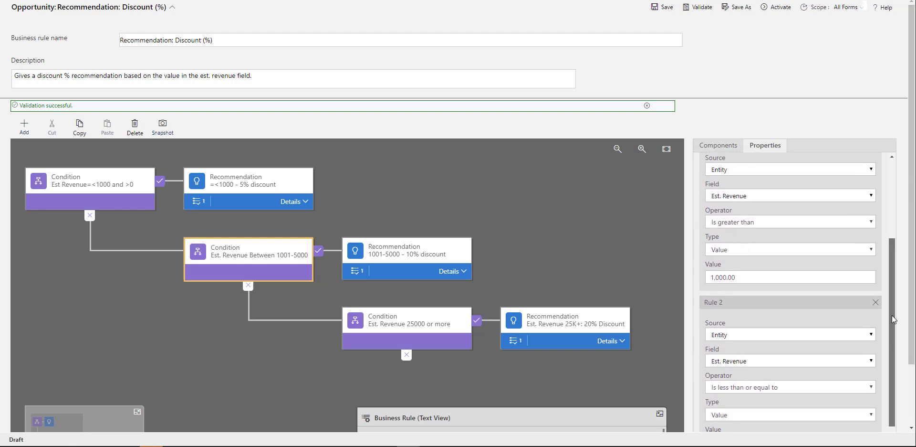
pyautogui.scroll(1, 895, 303)
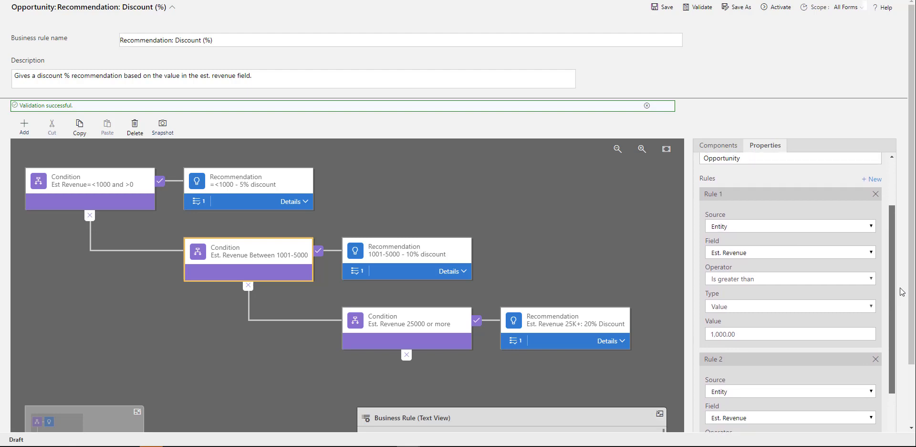
# Rename the action inside the "1001-5000 - 10% discount" recommendation to "Discount = 10%" and save the business rule
pyautogui.click(433, 258)
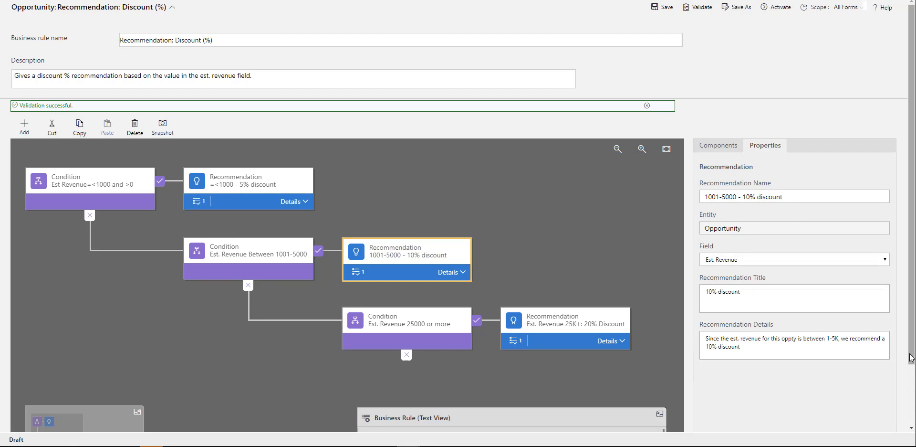
pyautogui.click(451, 272)
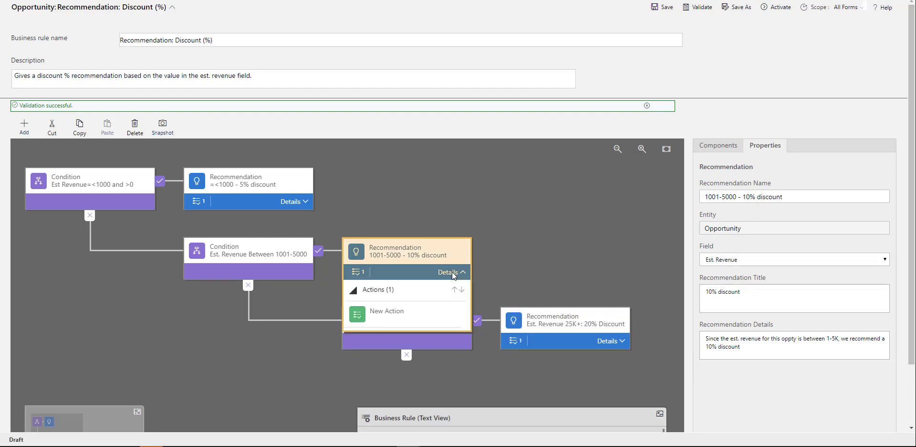
pyautogui.click(388, 317)
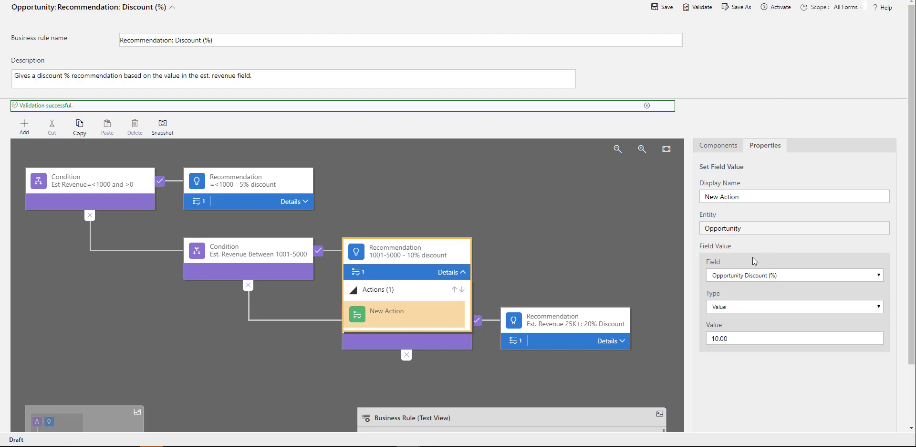
pyautogui.moveTo(746, 196); pyautogui.dragTo(672, 198)
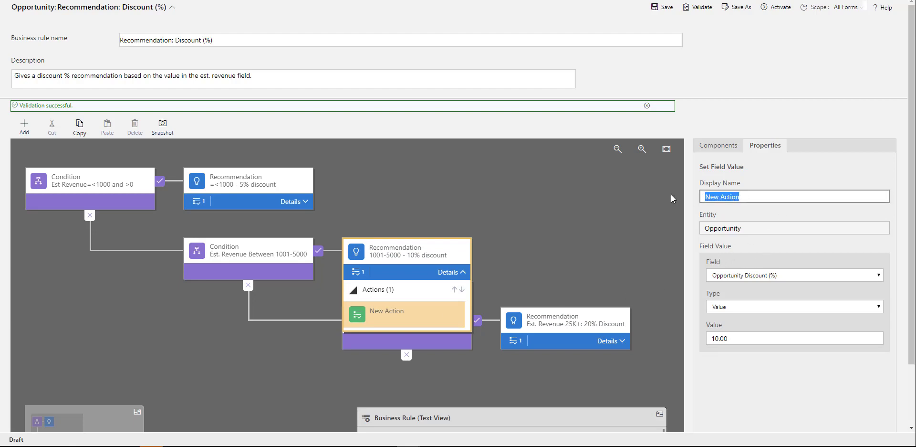
pyautogui.write('Discount = 10%')
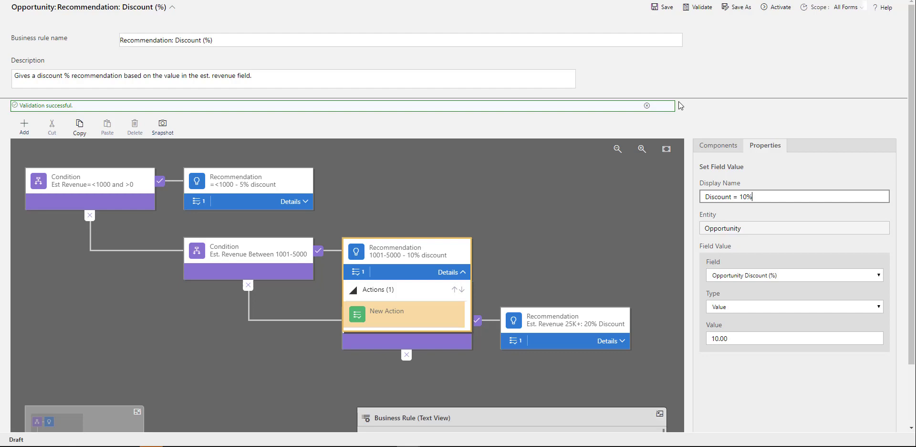
pyautogui.click(666, 8)
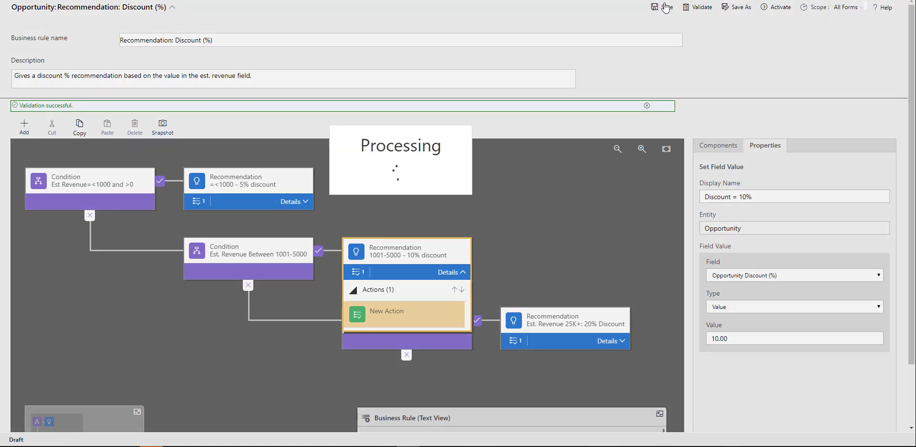